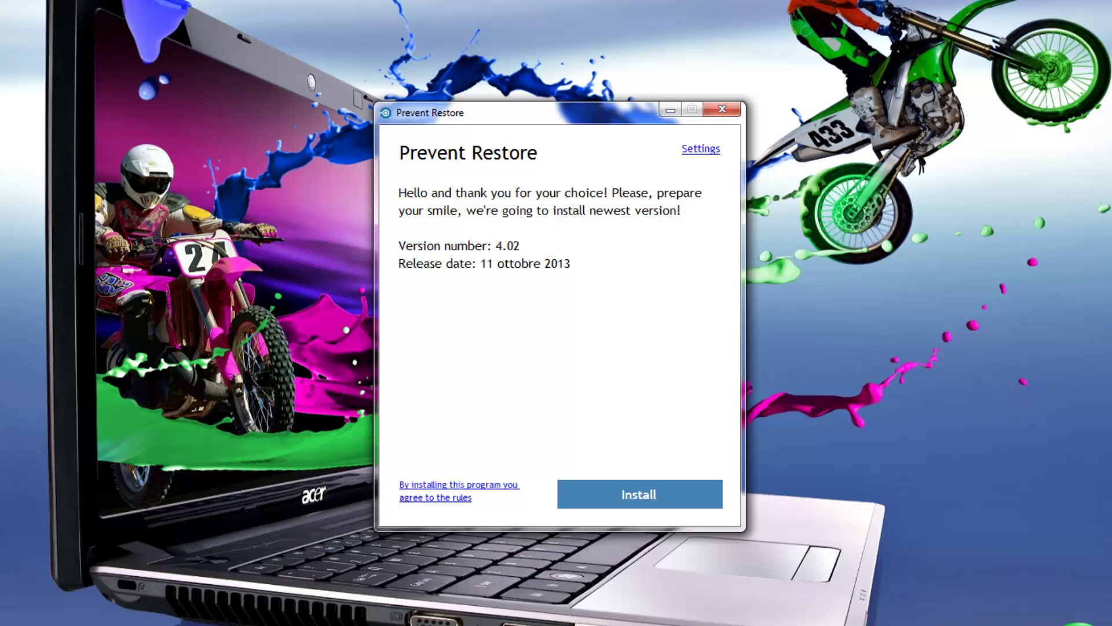
Keep English as the installer language, then install Prevent Restore 4.02 and close the success page.
click(701, 150)
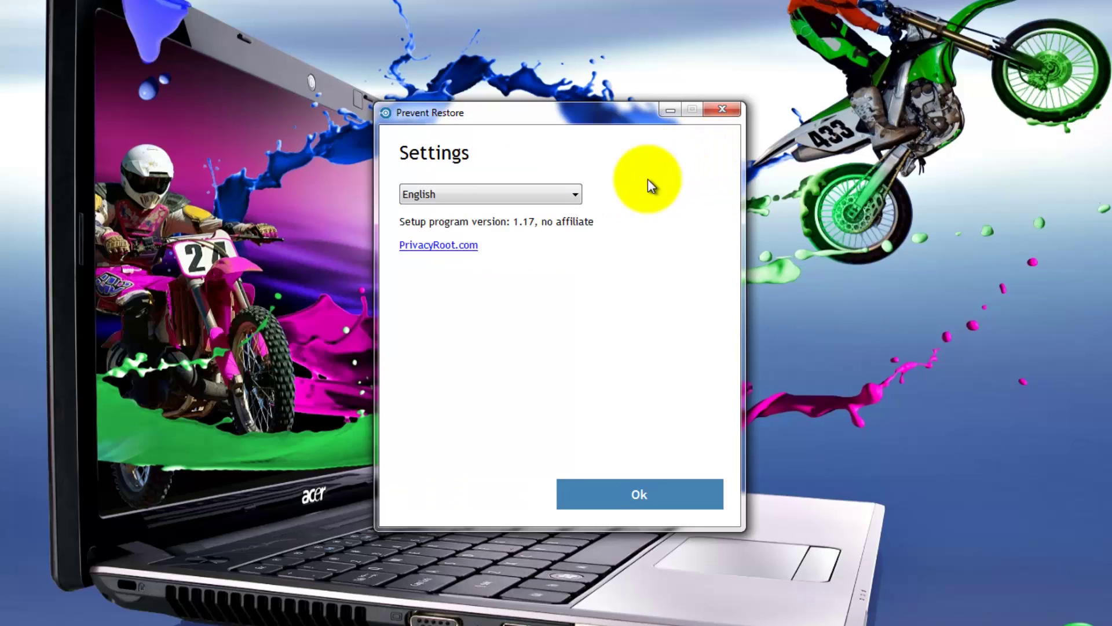
click(576, 195)
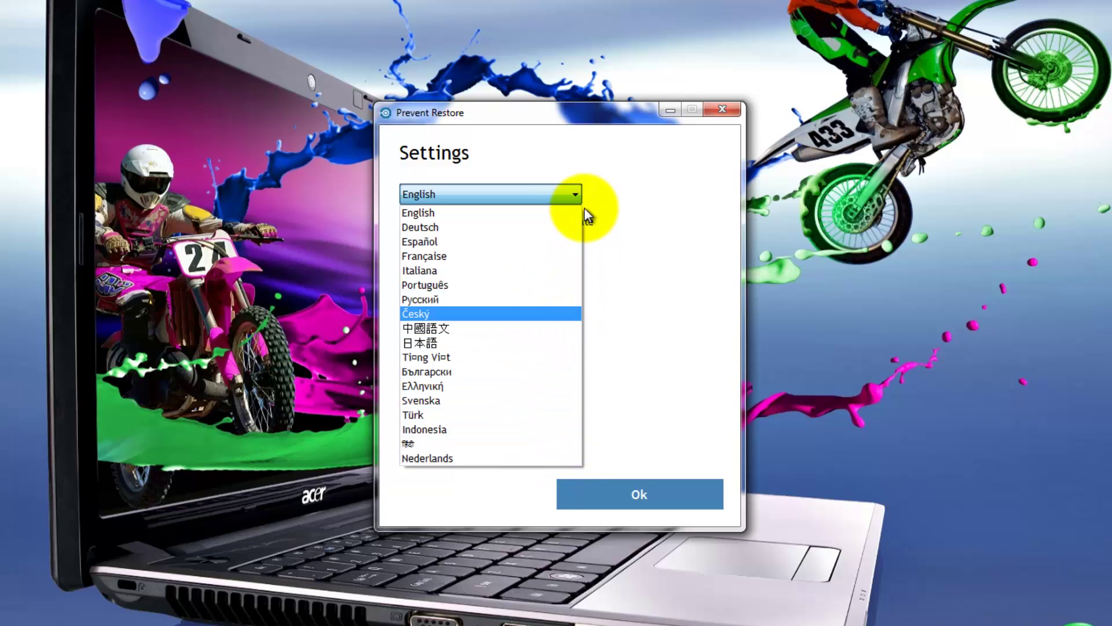
click(580, 192)
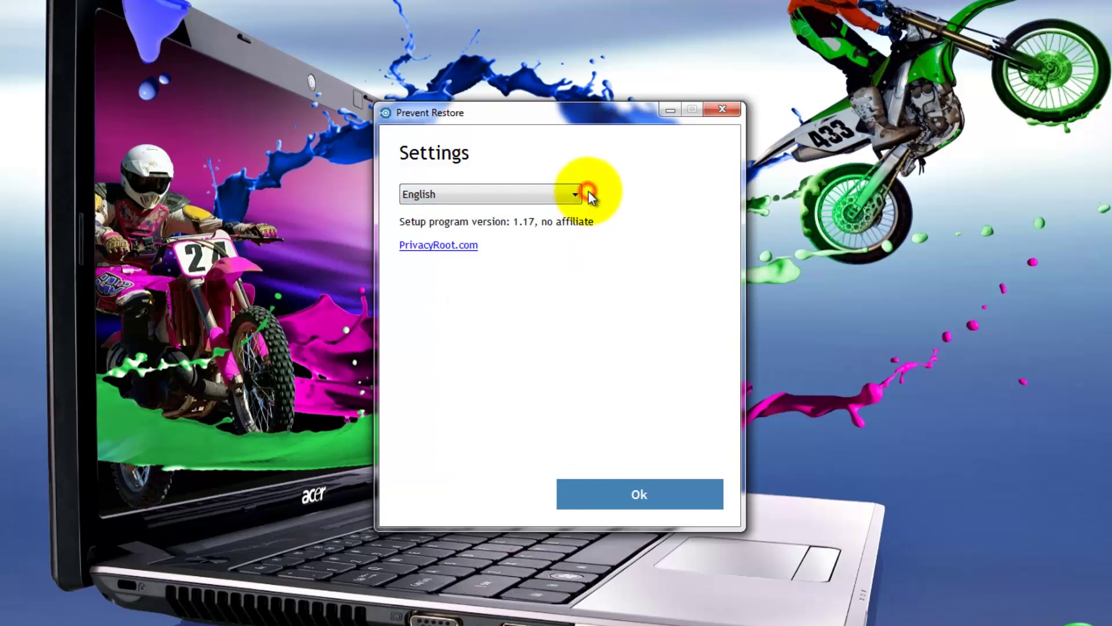
click(643, 496)
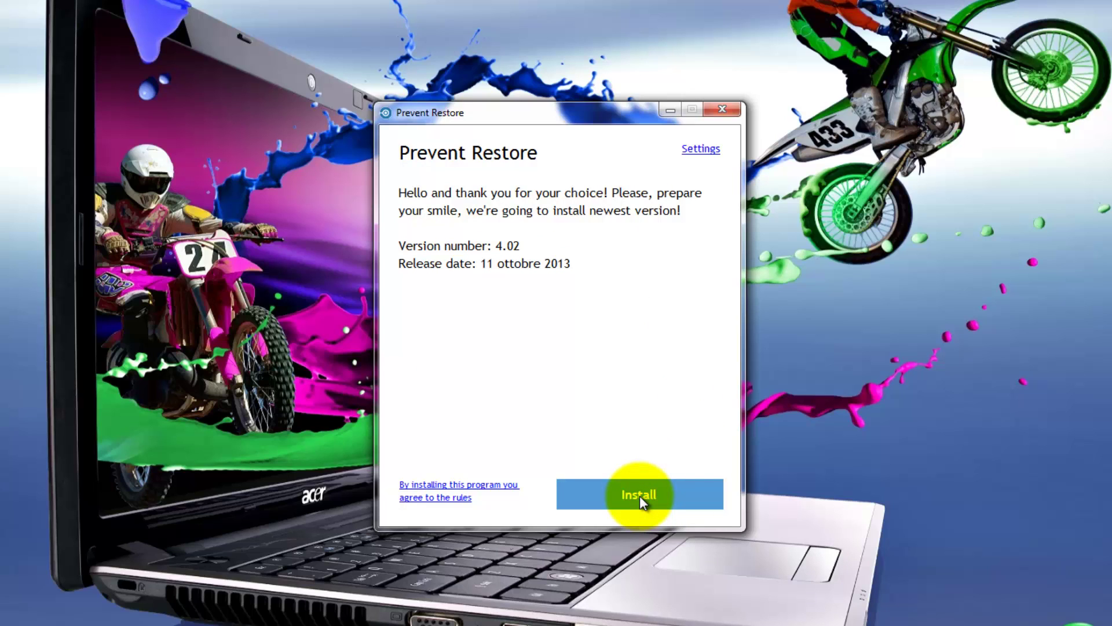
click(639, 496)
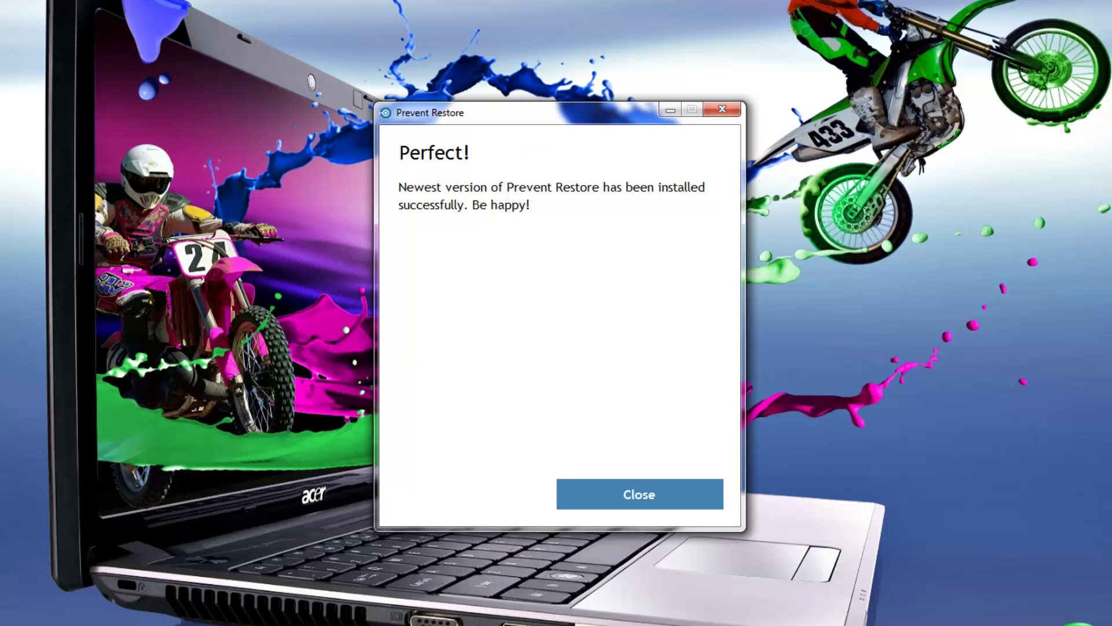
click(628, 486)
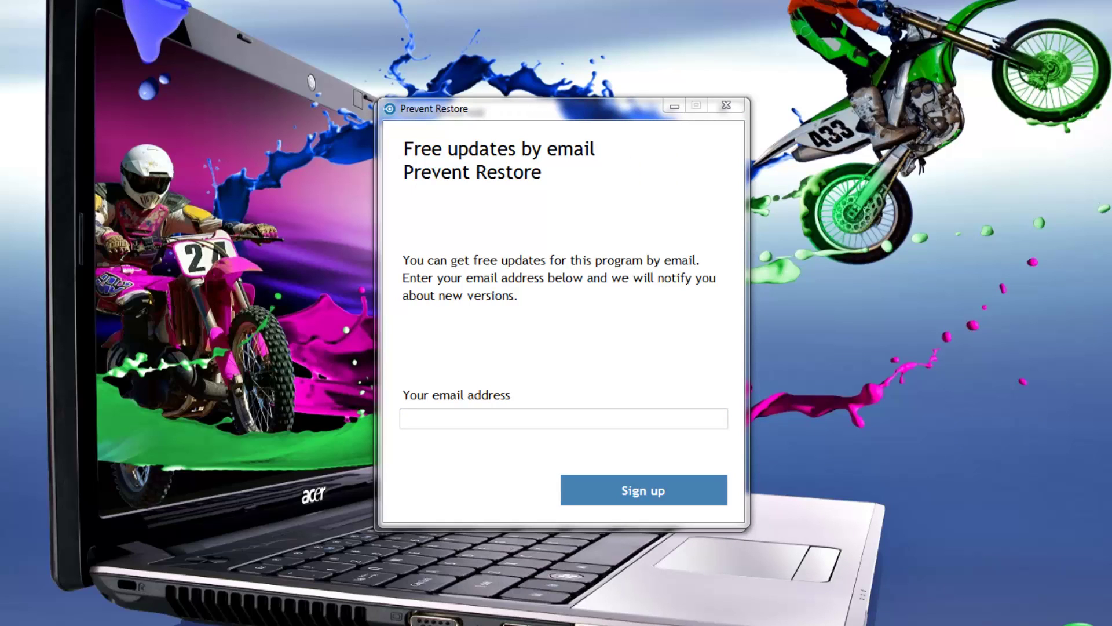
Sign up an e-mail address for free update notices and close the thank-you page.
click(417, 417)
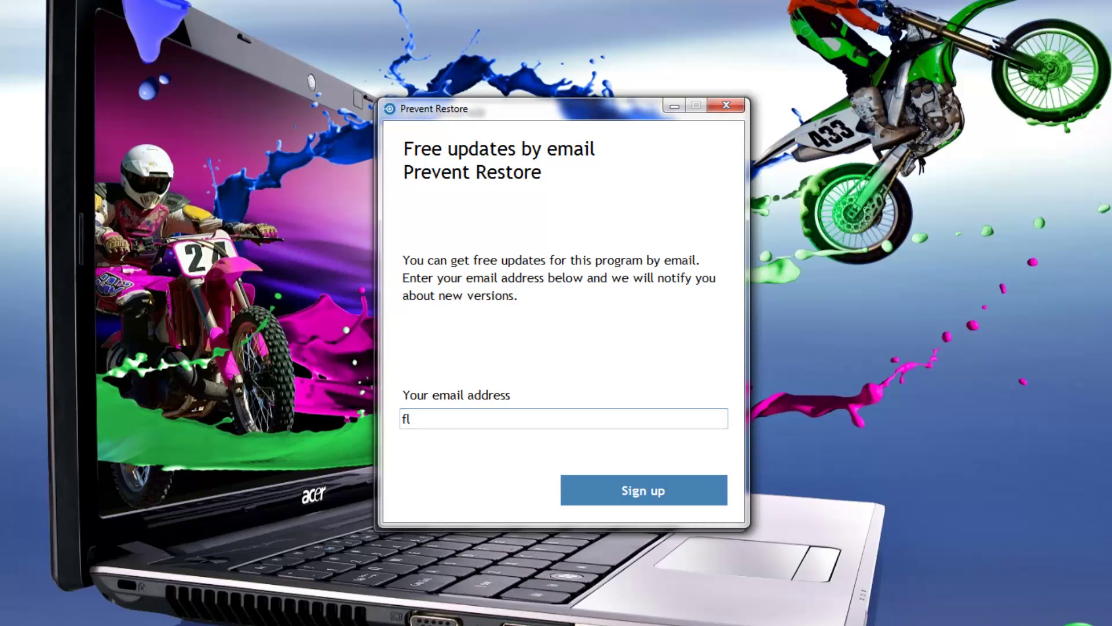
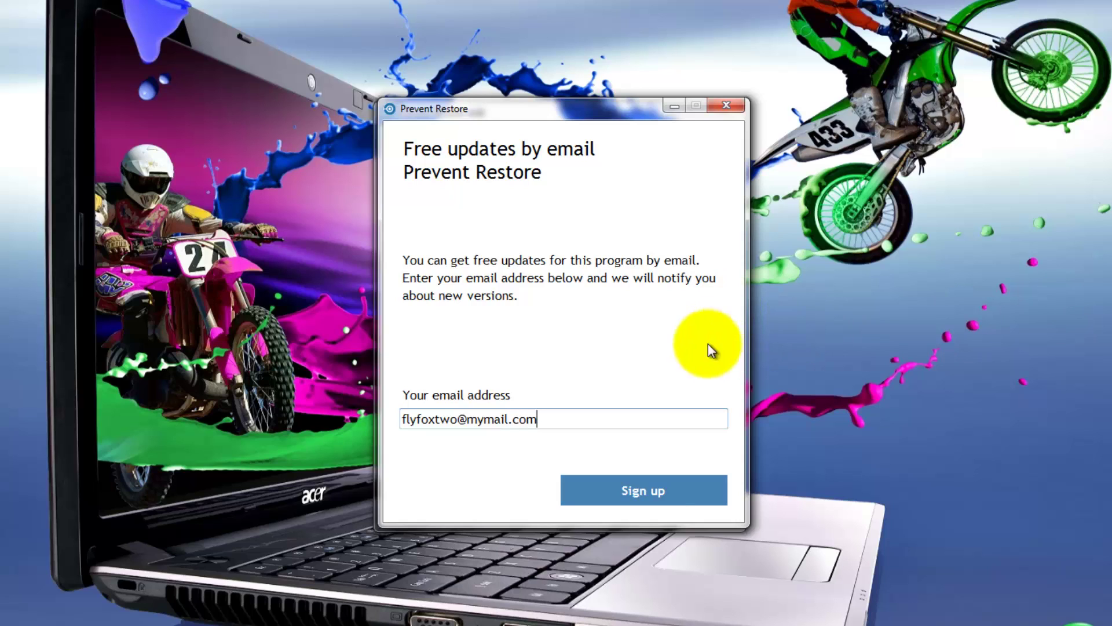
click(659, 489)
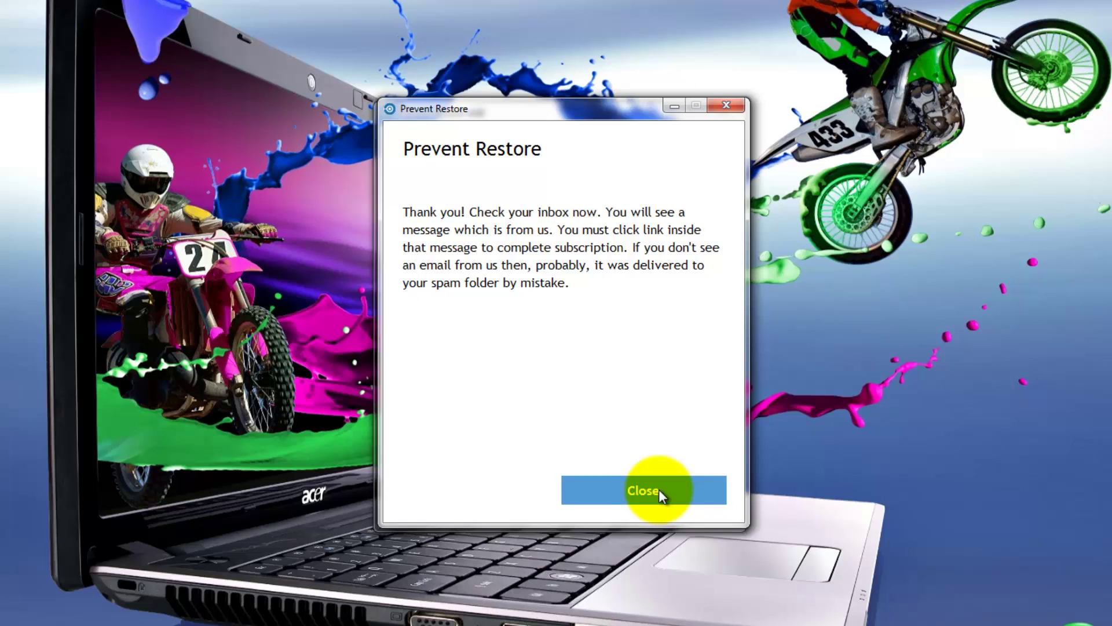
click(659, 489)
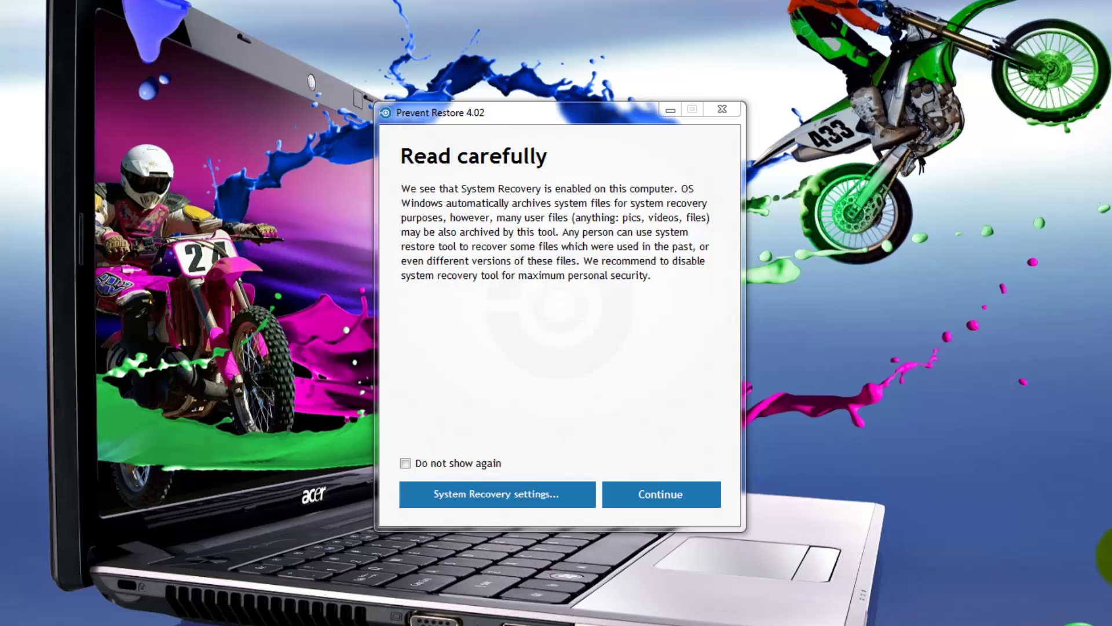
Check drive C: System Protection settings, then continue past the System Recovery warning.
click(488, 497)
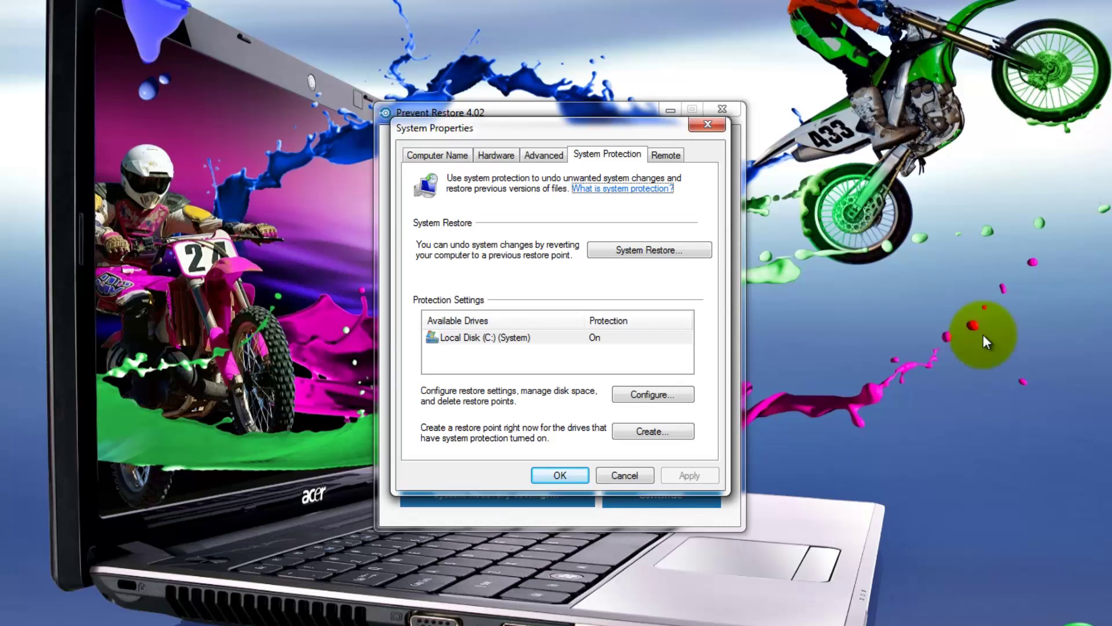
click(560, 475)
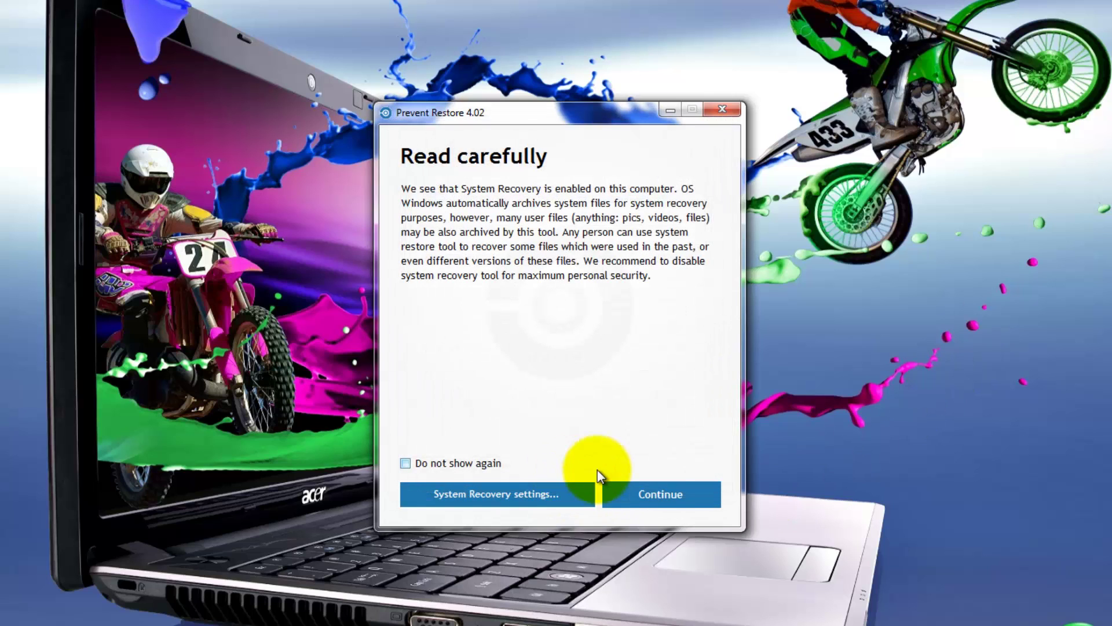
click(665, 496)
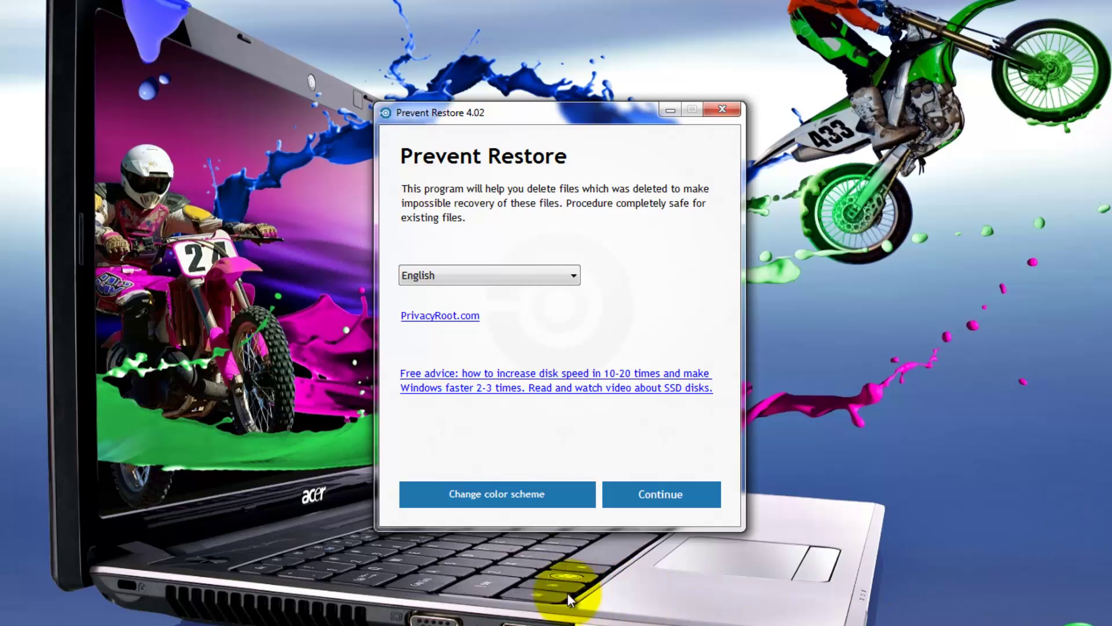
Switch to the blue colour scheme and continue through the warning and main page.
click(486, 493)
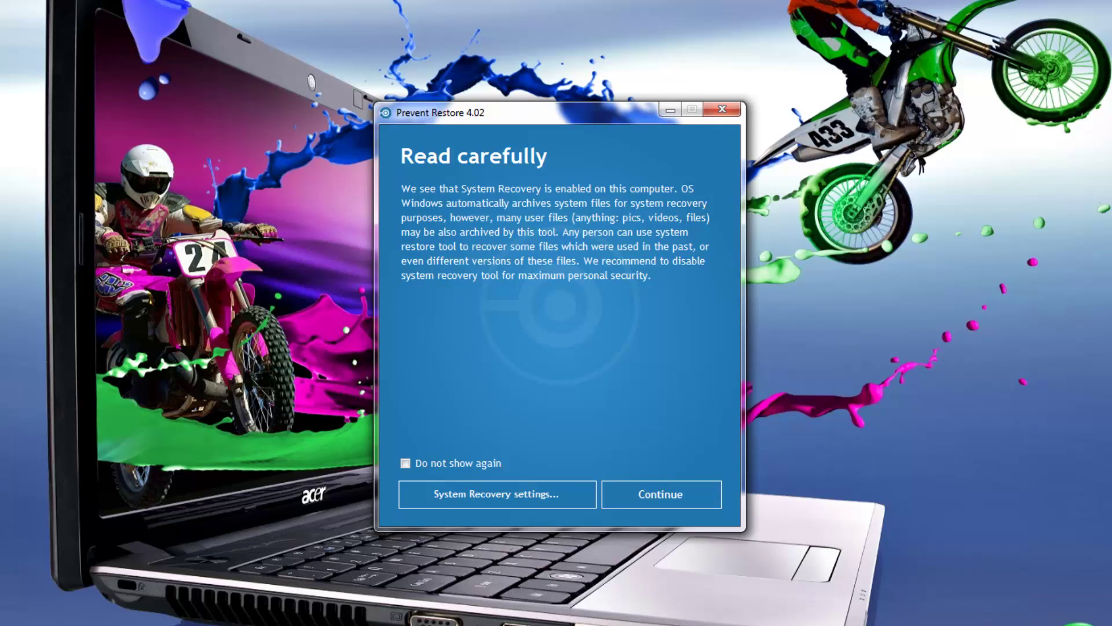
click(661, 495)
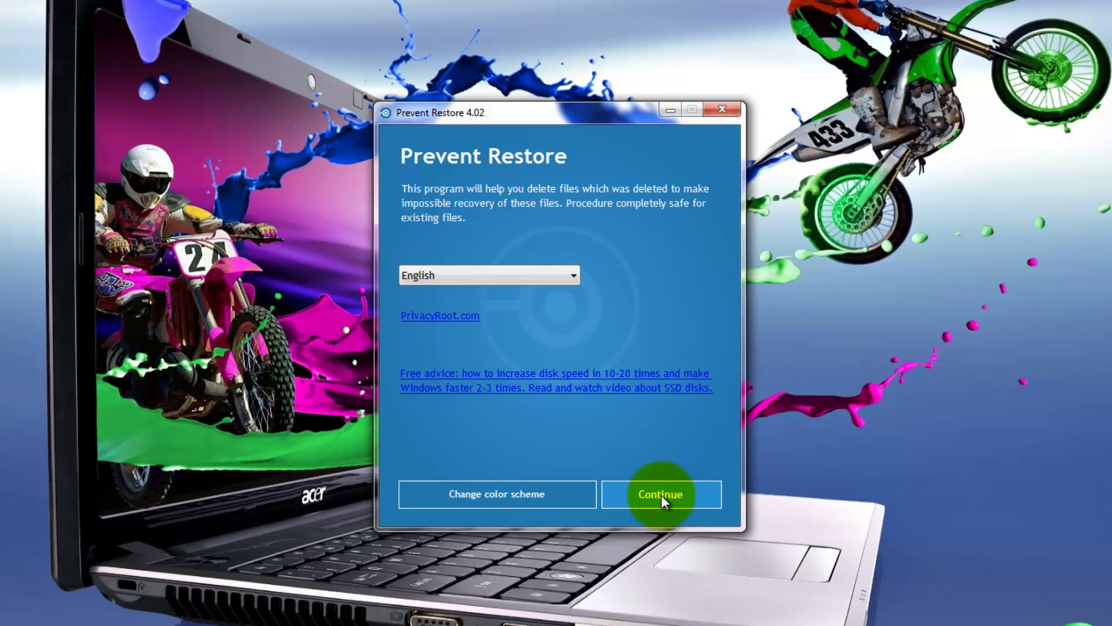
click(661, 495)
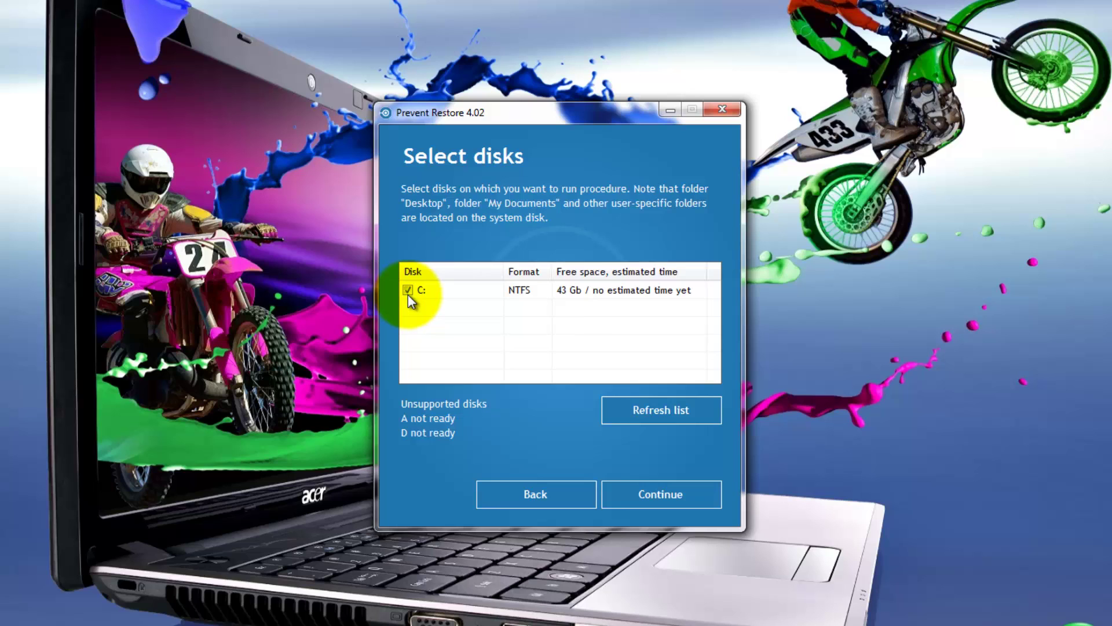
On Operation mode, keep 'Space (empty character)' as replacement data and review the file-table cleaning option.
click(662, 496)
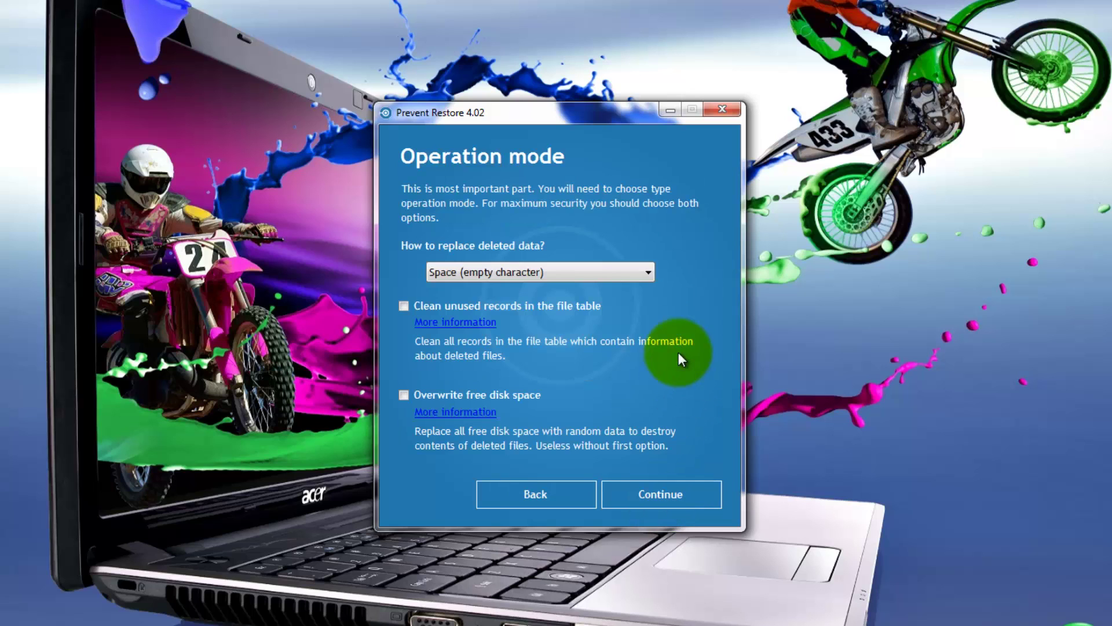
click(648, 272)
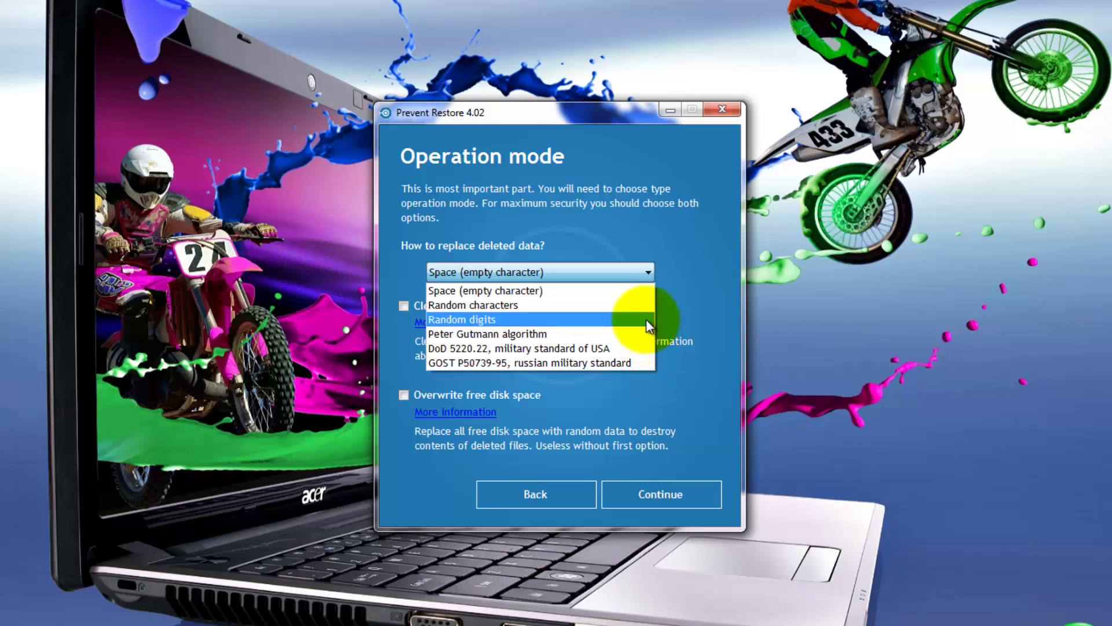
click(655, 271)
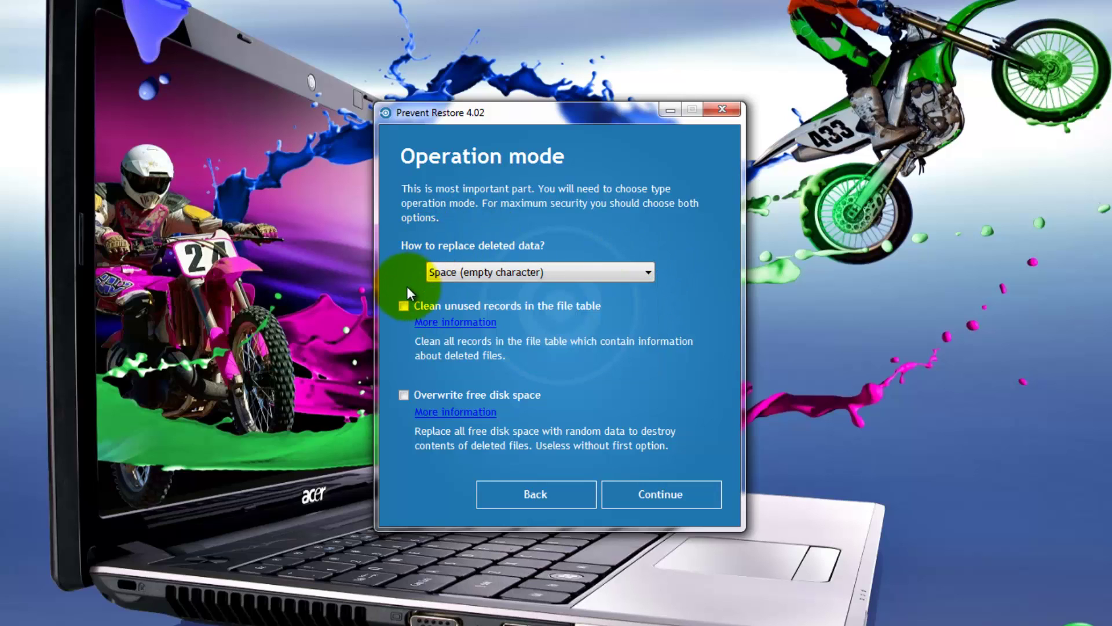
click(451, 328)
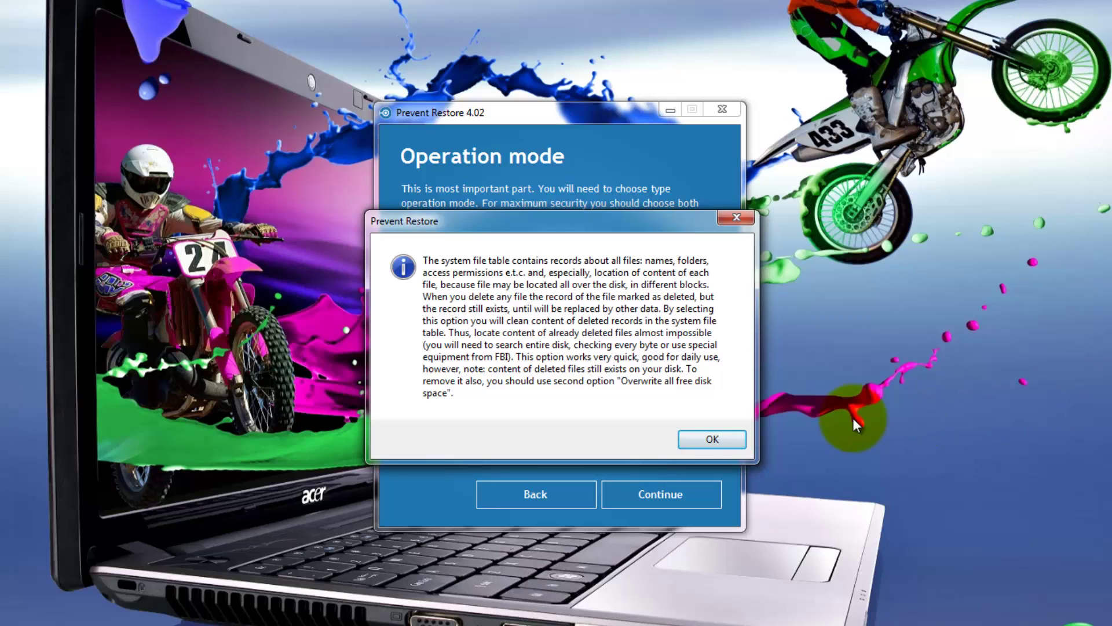
click(709, 441)
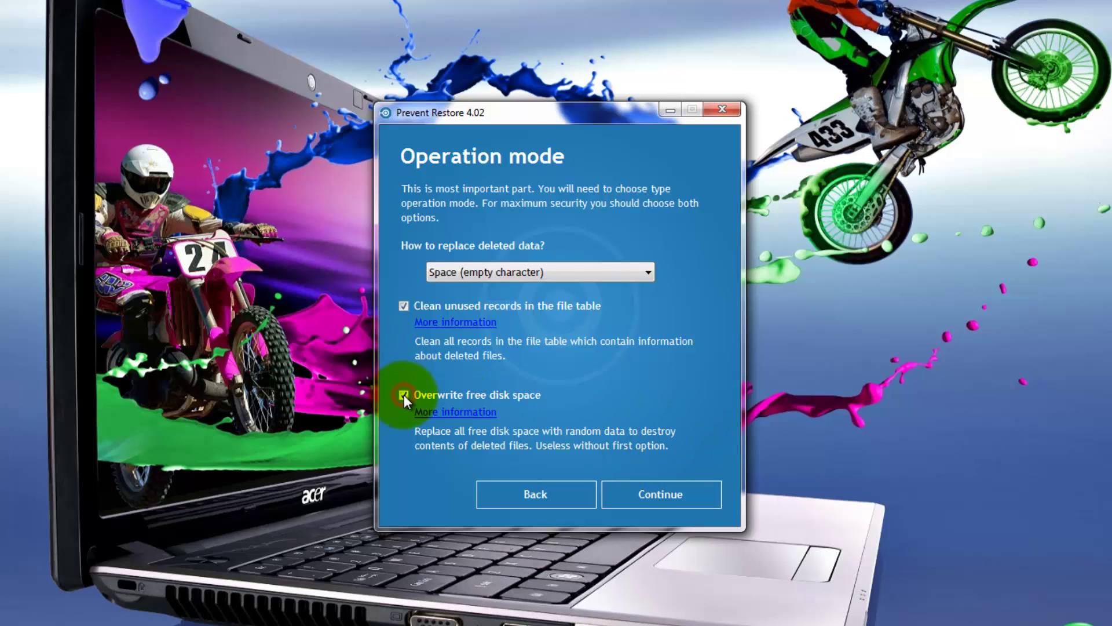
Review the 'Overwrite free disk space' explanation, then continue to Advanced settings.
click(456, 415)
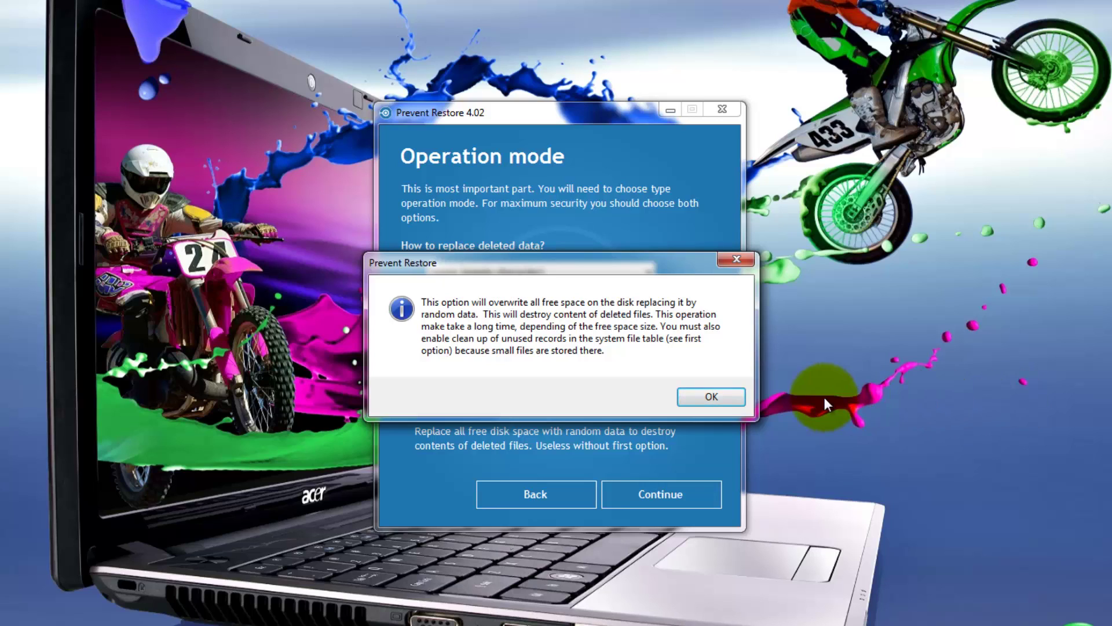
click(727, 396)
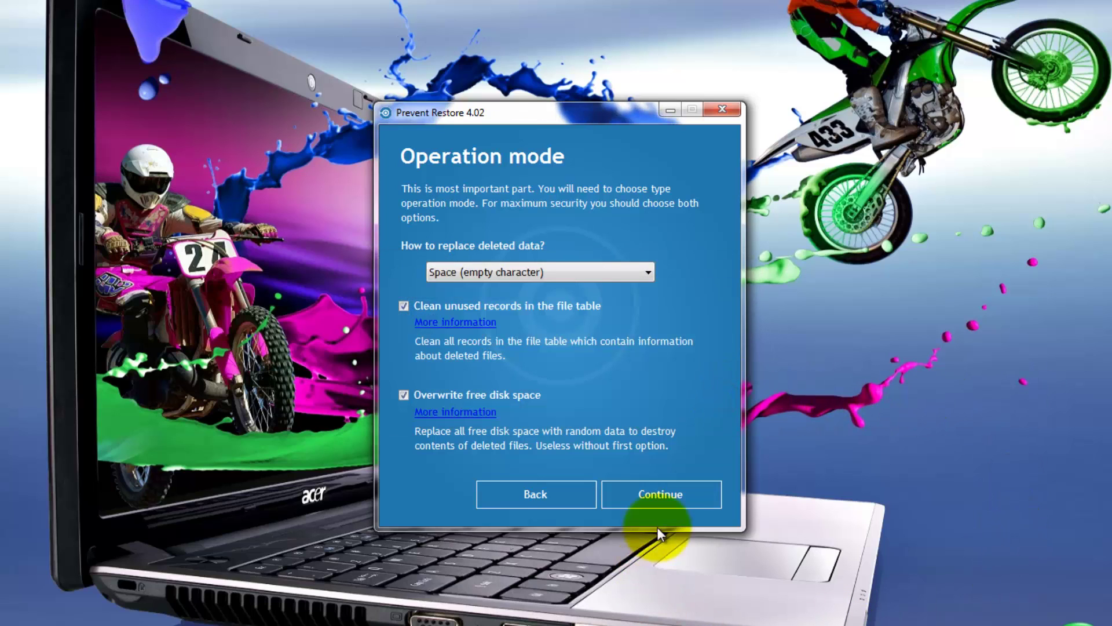
click(662, 494)
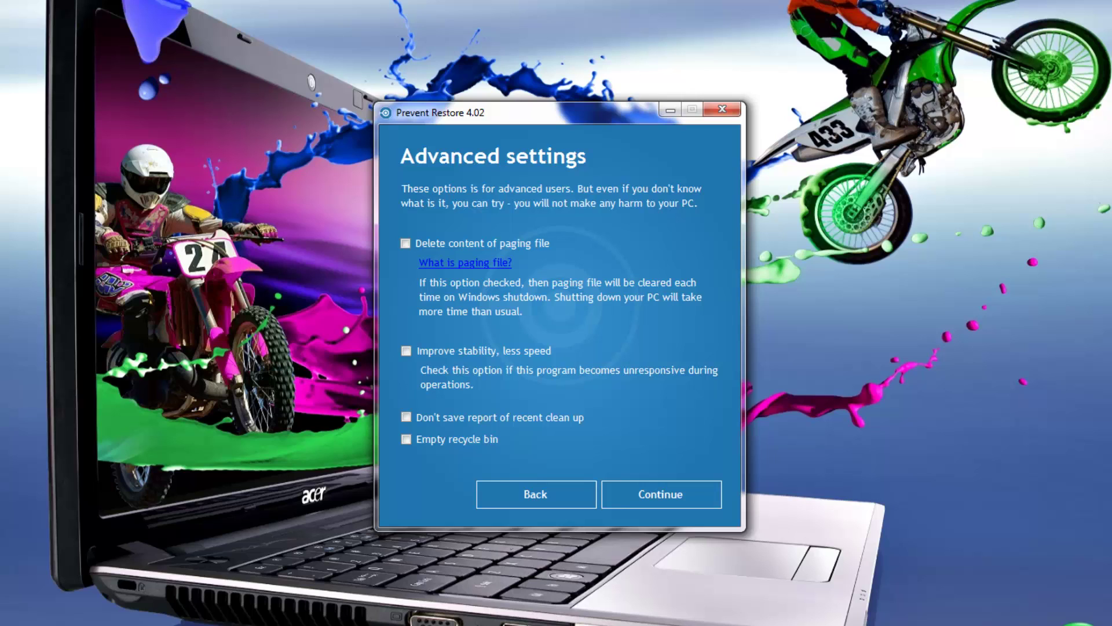
Open the 'What is paging file?' help article in Firefox.
click(469, 263)
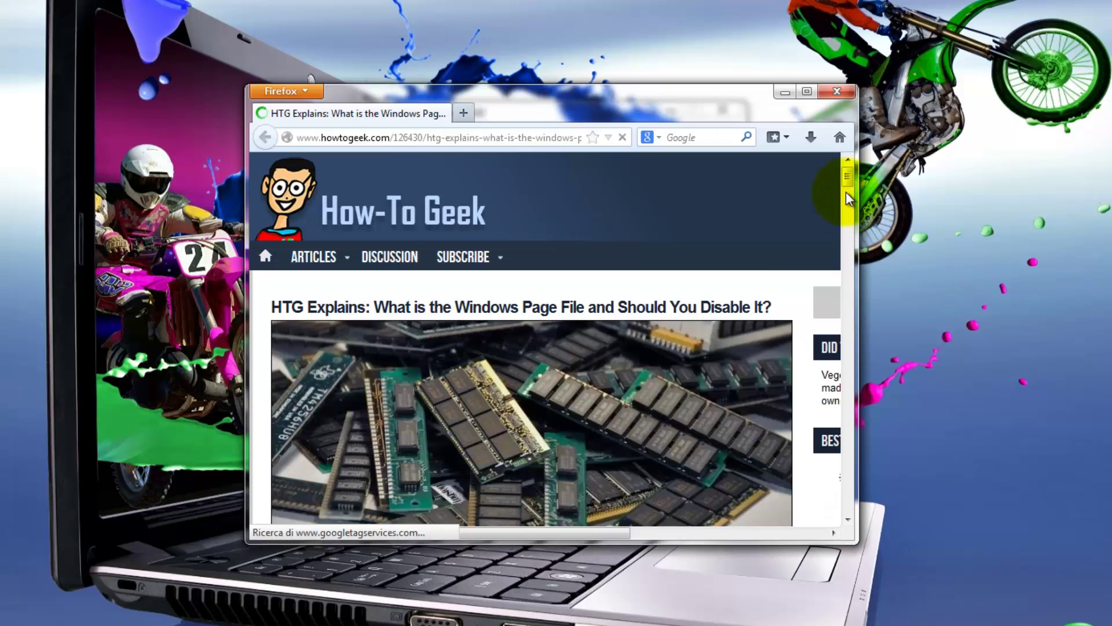
Scroll the How-To Geek page file article, then close Firefox.
drag(848, 175, 857, 165)
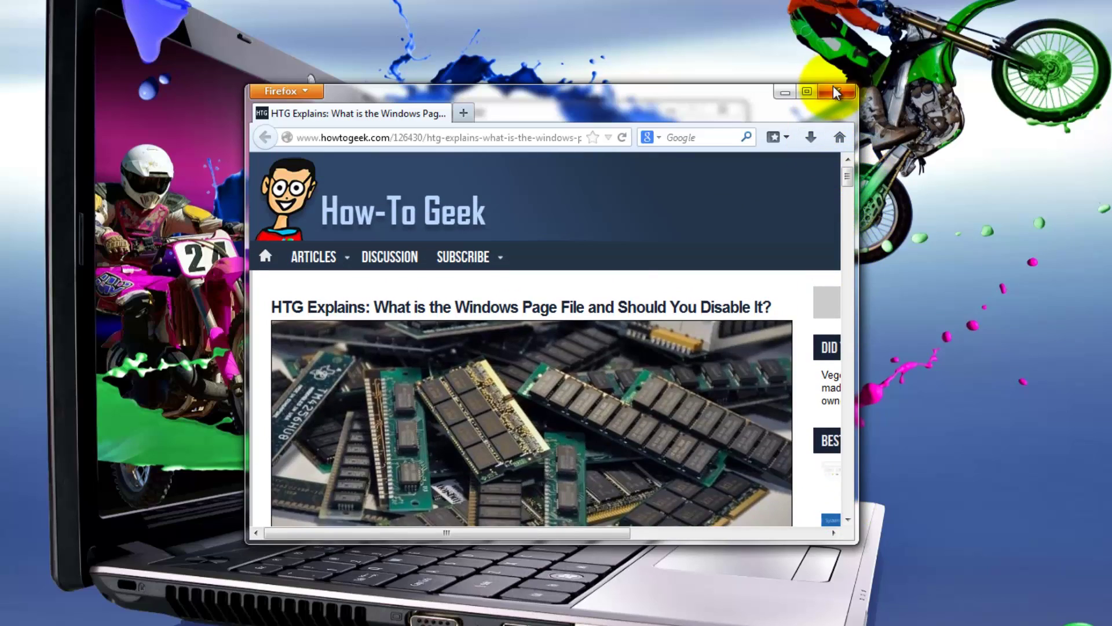
click(833, 88)
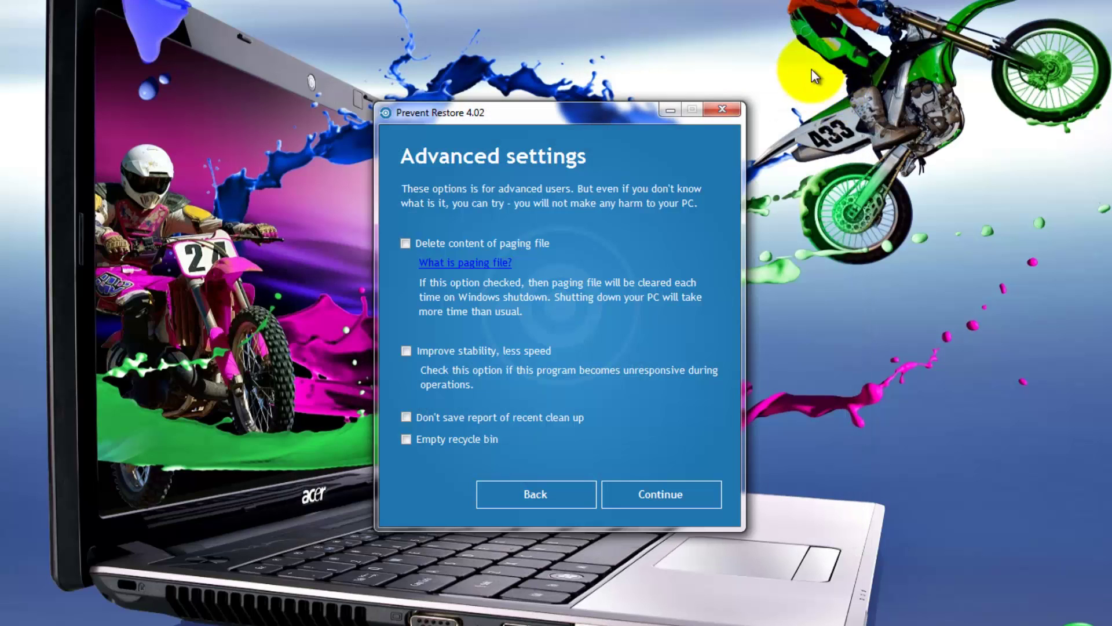
Try the PRO-only paging file option, dismiss its notice, and continue to the 'Are you ready?' summary.
click(405, 243)
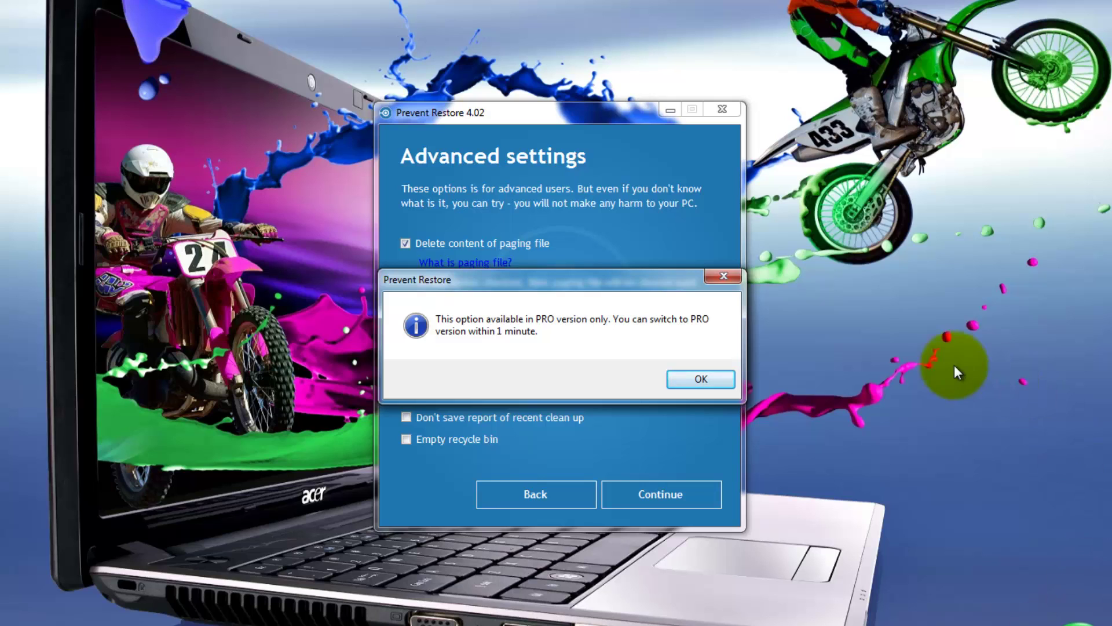
click(727, 278)
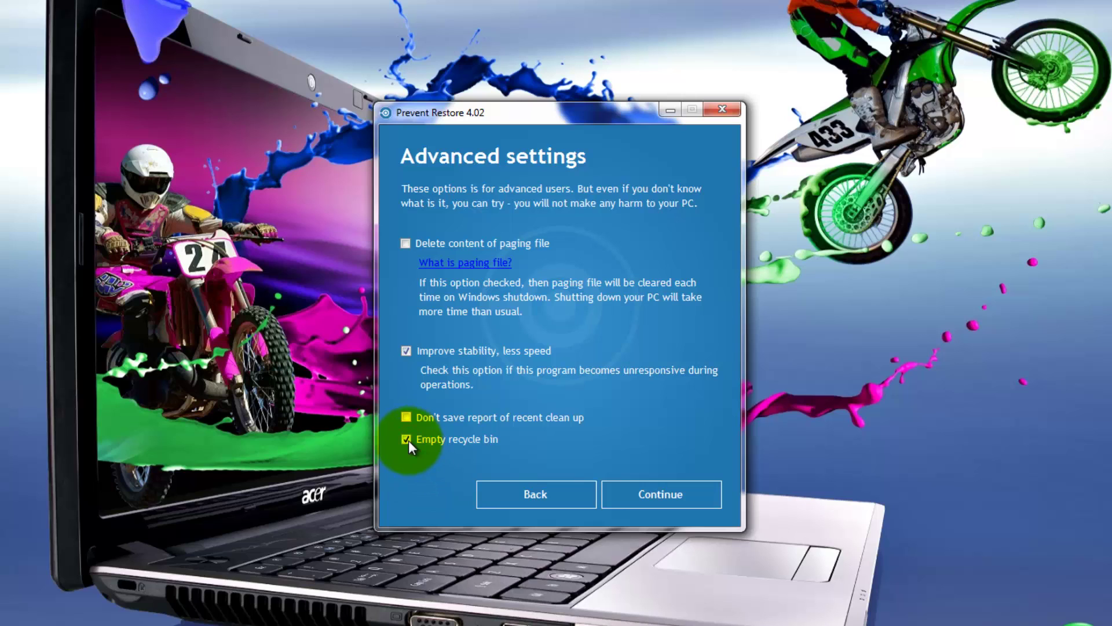
click(664, 493)
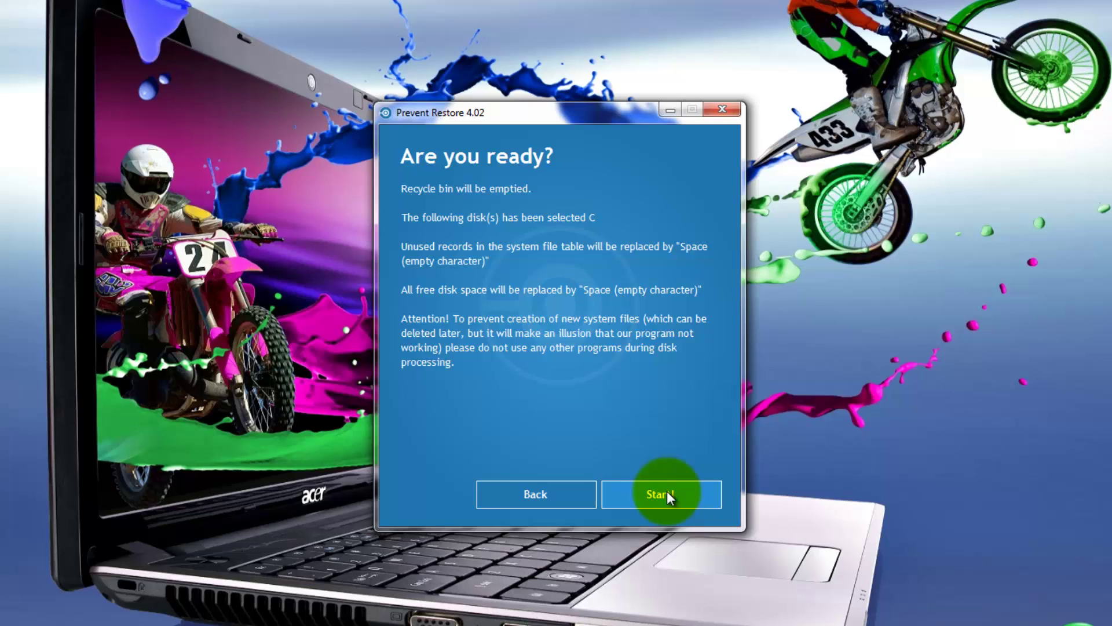
Start cleaning drive C and wait for the All done page.
click(666, 492)
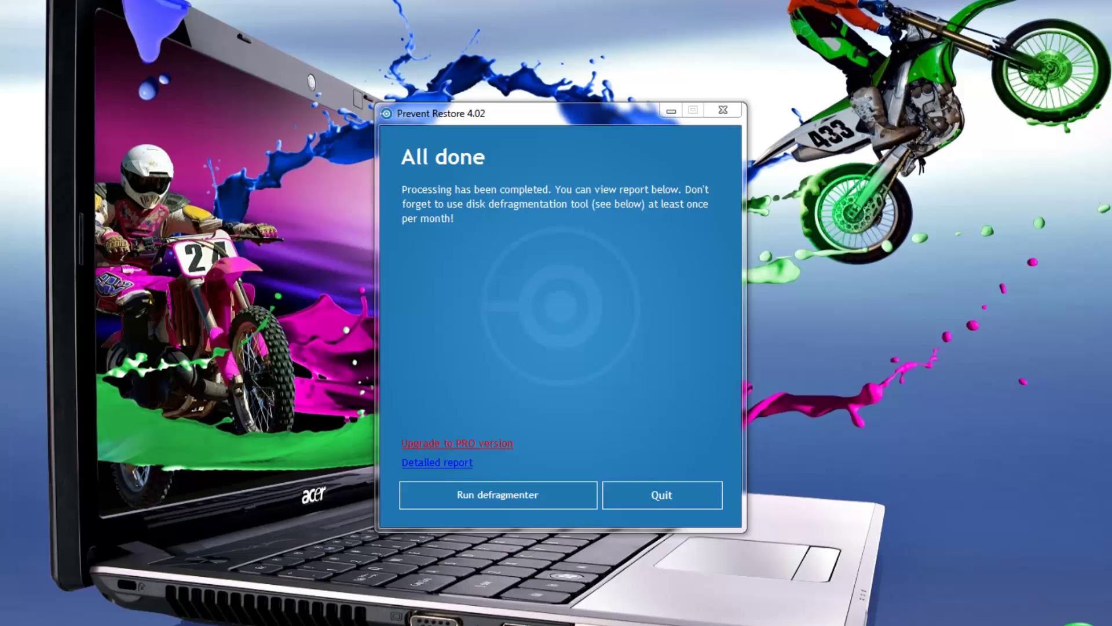
Open the detailed report in Notepad and review the drive C cleanup log.
click(436, 462)
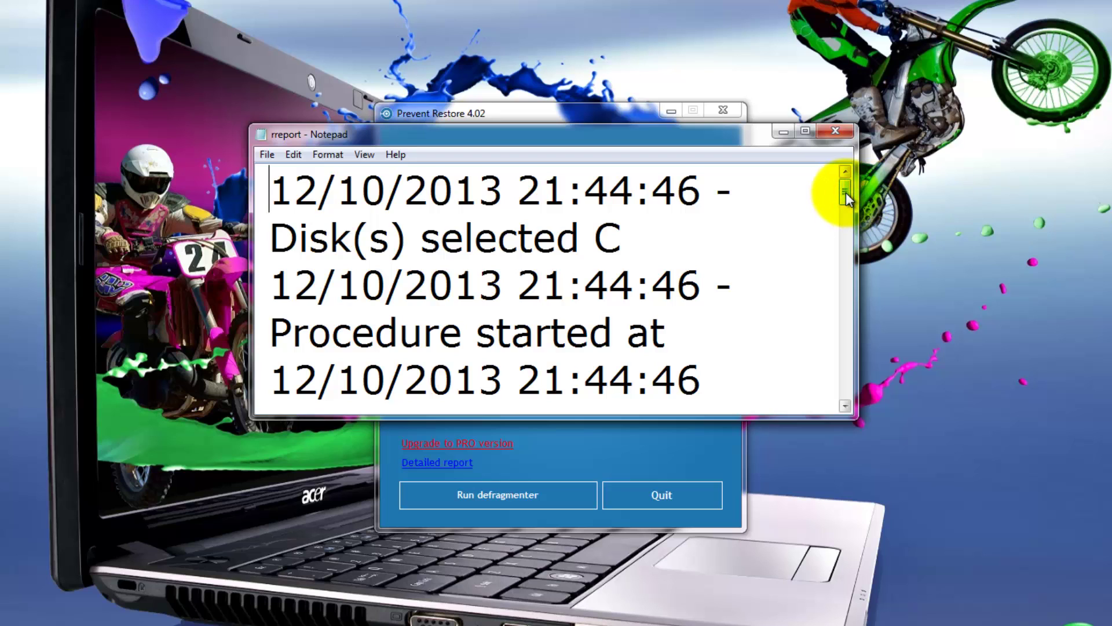
drag(846, 192, 873, 178)
Close the report, dismiss the PRO-only defragmenter notice, and quit Prevent Restore.
click(841, 132)
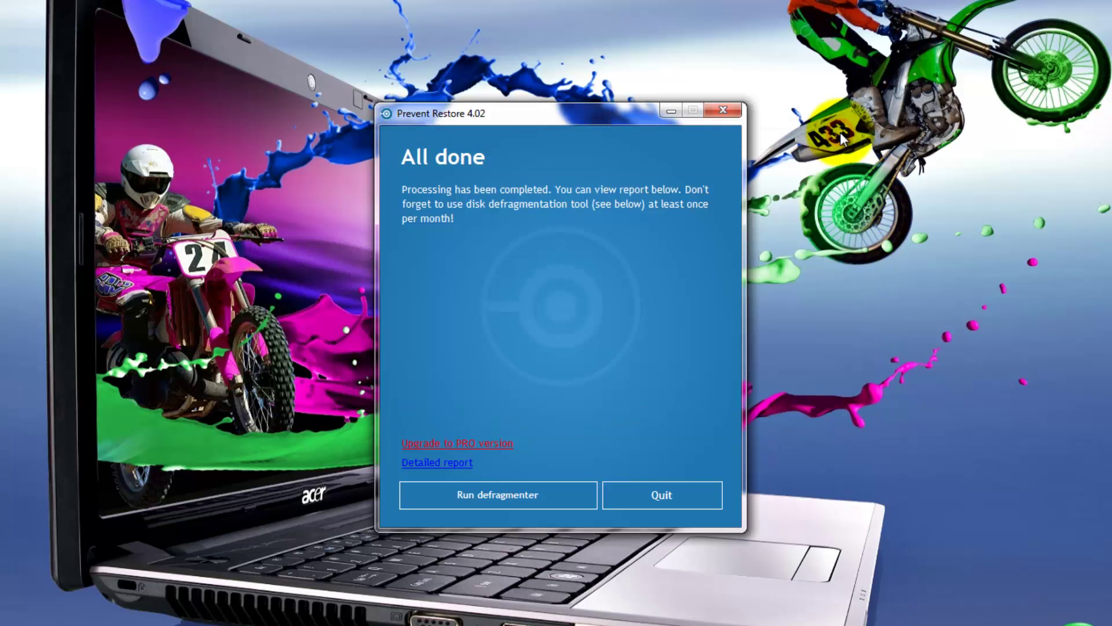
click(501, 491)
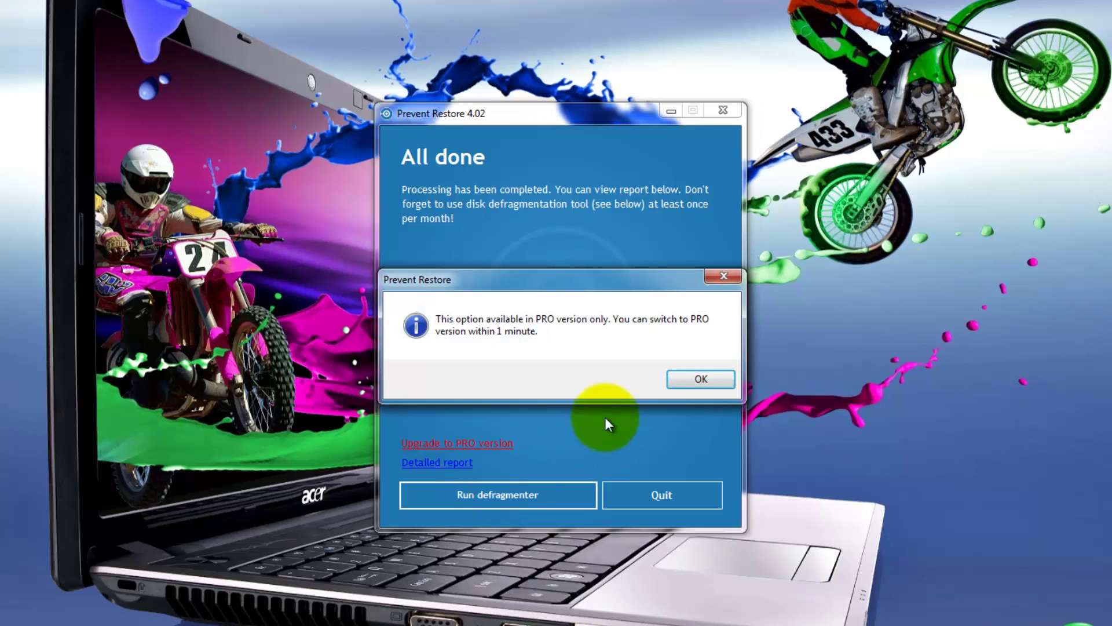
click(723, 277)
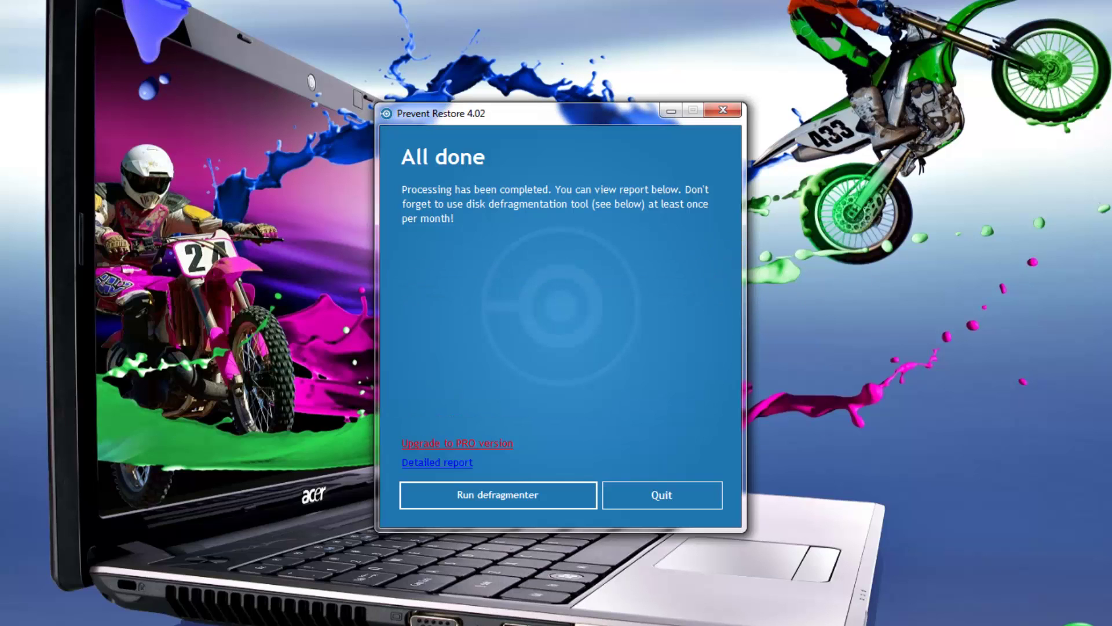
click(673, 499)
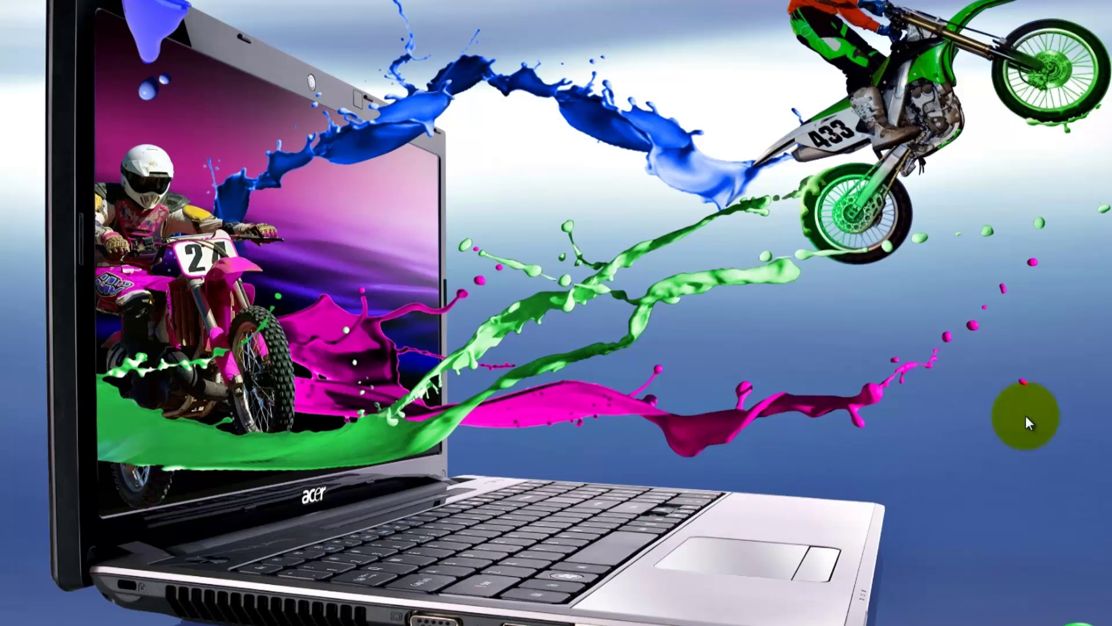